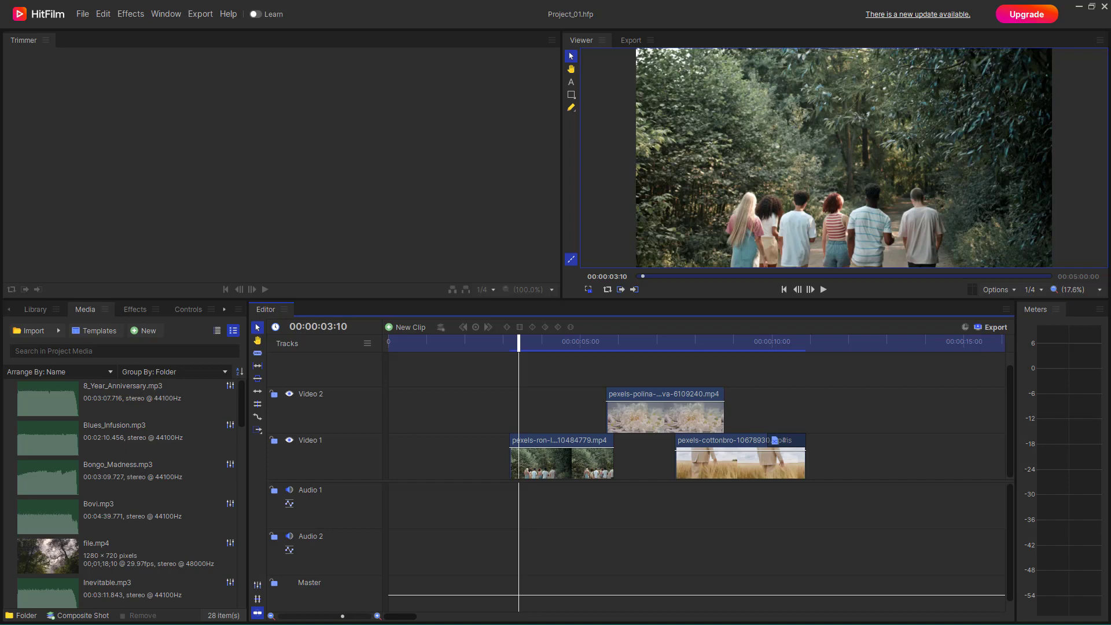
Step: Load 8_Year_Anniversary.mp3 from the Media panel into the Trimmer
{"action": "scroll", "coordinate": [89, 442], "scroll_direction": "down", "scroll_amount": 10}
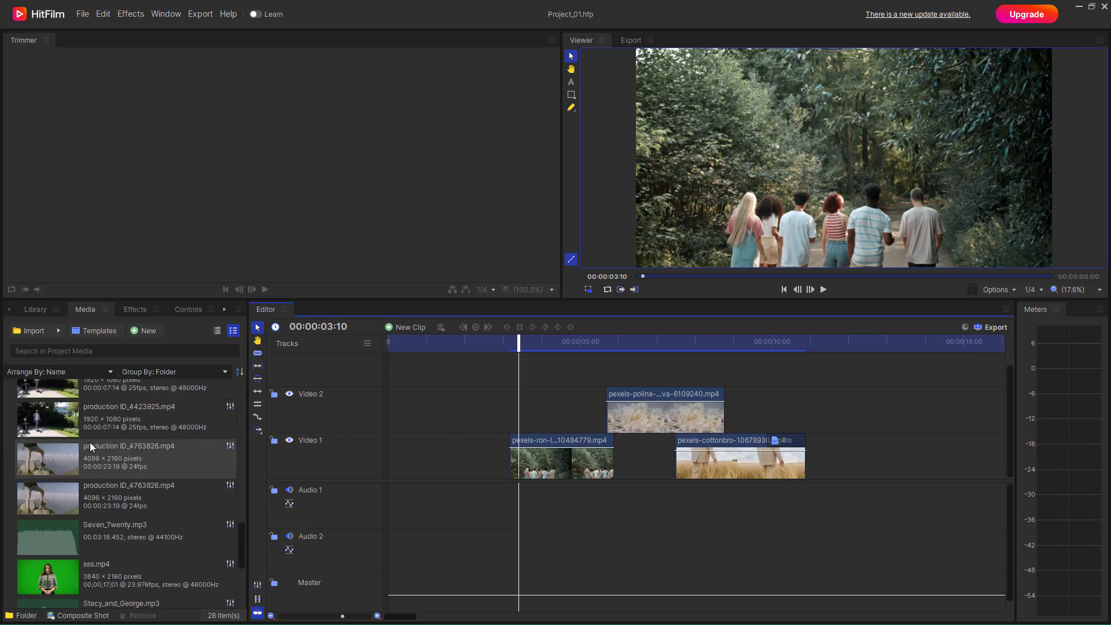
{"action": "scroll", "coordinate": [124, 505], "scroll_direction": "up", "scroll_amount": 10}
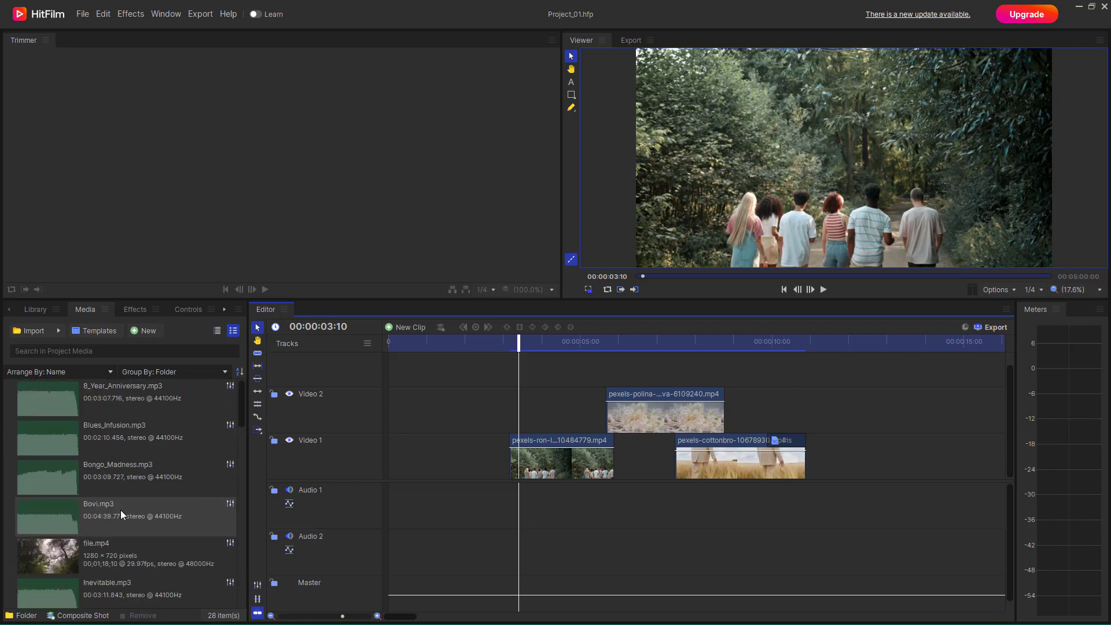
{"action": "left_click", "coordinate": [50, 398]}
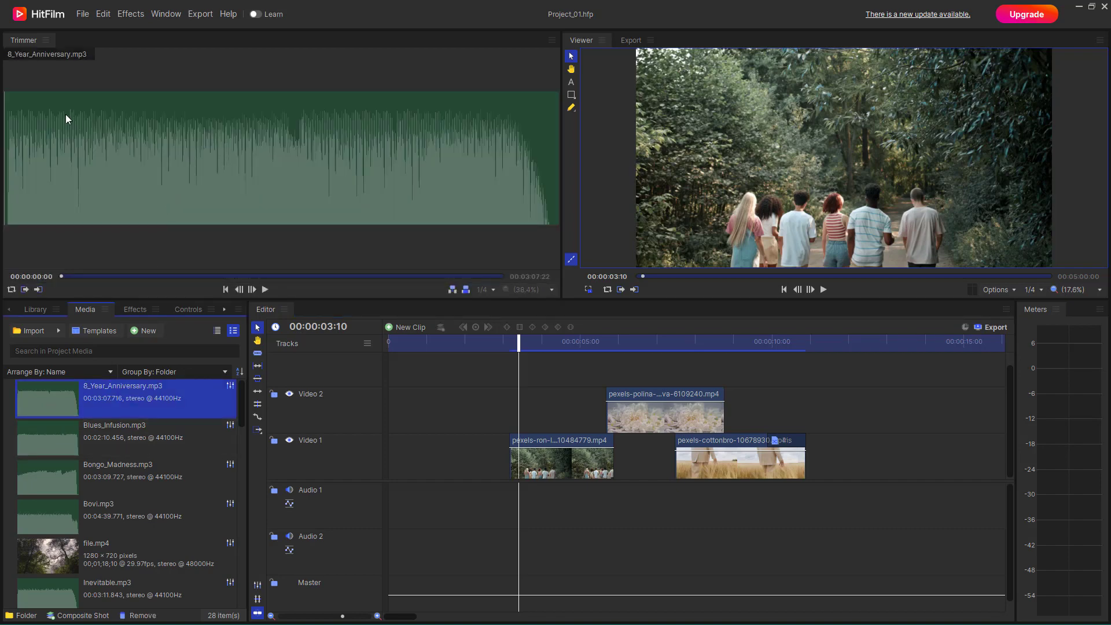
Step: Widen the Trimmer and play 8_Year_Anniversary.mp3 starting near 00:00:44
{"action": "left_click_drag", "start_coordinate": [561, 136], "coordinate": [677, 140]}
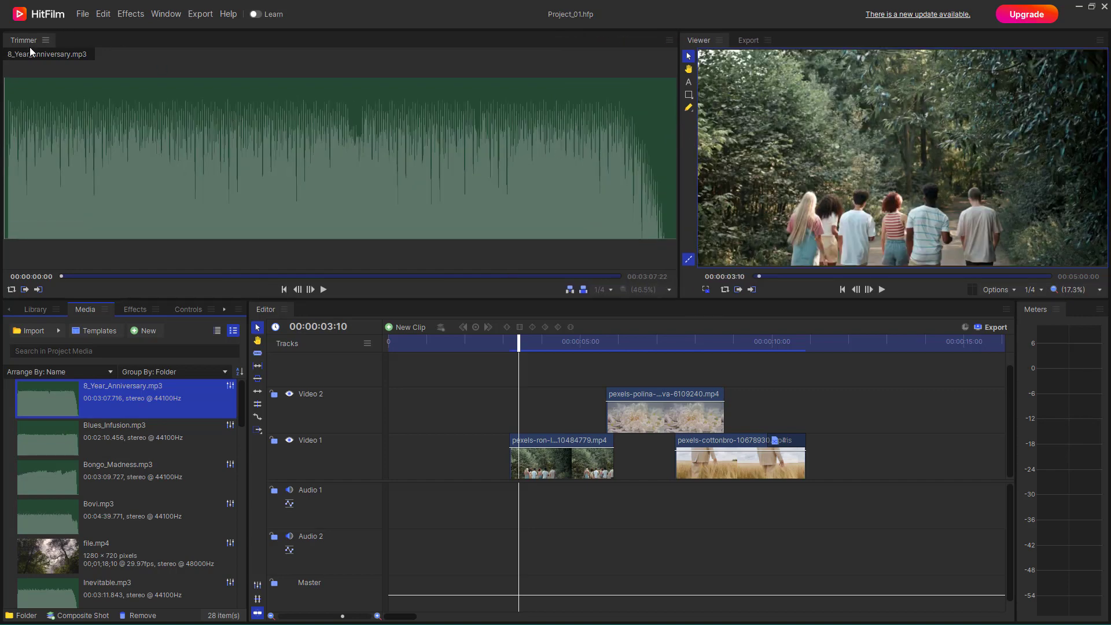
{"action": "left_click", "coordinate": [193, 276]}
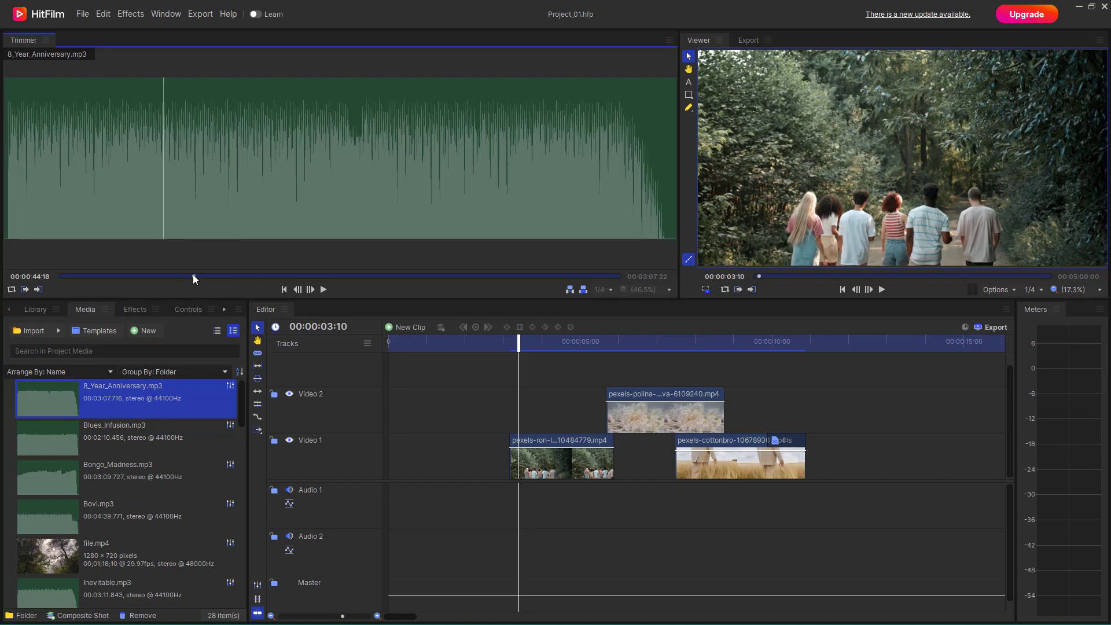
{"action": "left_click", "coordinate": [322, 290]}
Step: Mark an in point at 00:01:00:21 and an out point at 00:01:26:09 on the anniversary track
{"action": "left_click_drag", "start_coordinate": [201, 277], "coordinate": [227, 276]}
{"action": "left_click", "coordinate": [241, 277]}
{"action": "key", "text": "i"}
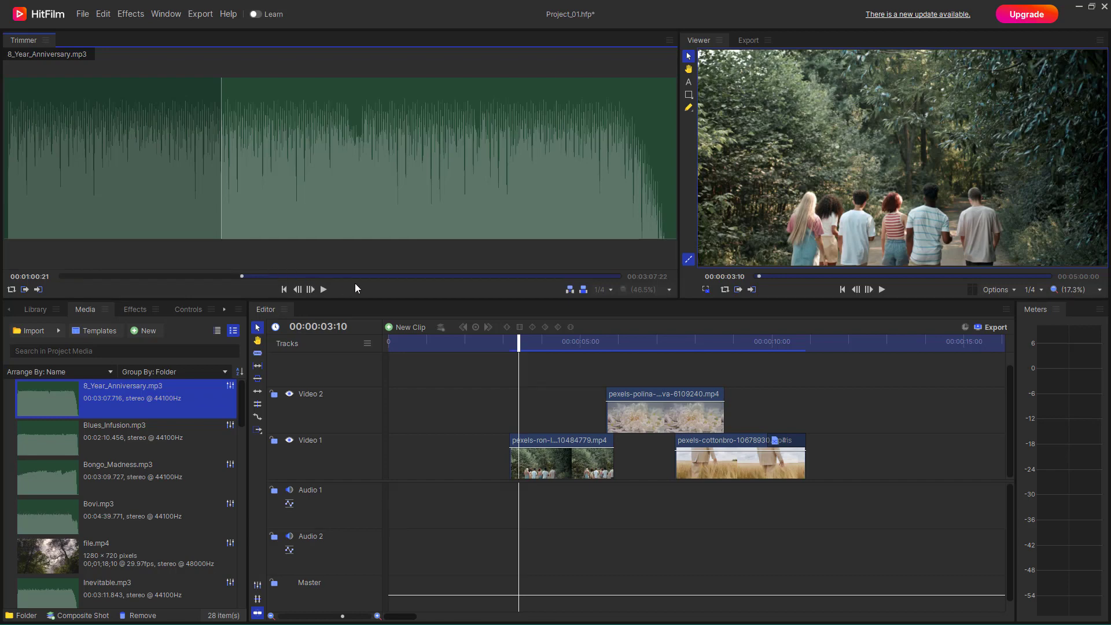
{"action": "left_click", "coordinate": [317, 277]}
{"action": "key", "text": "o"}
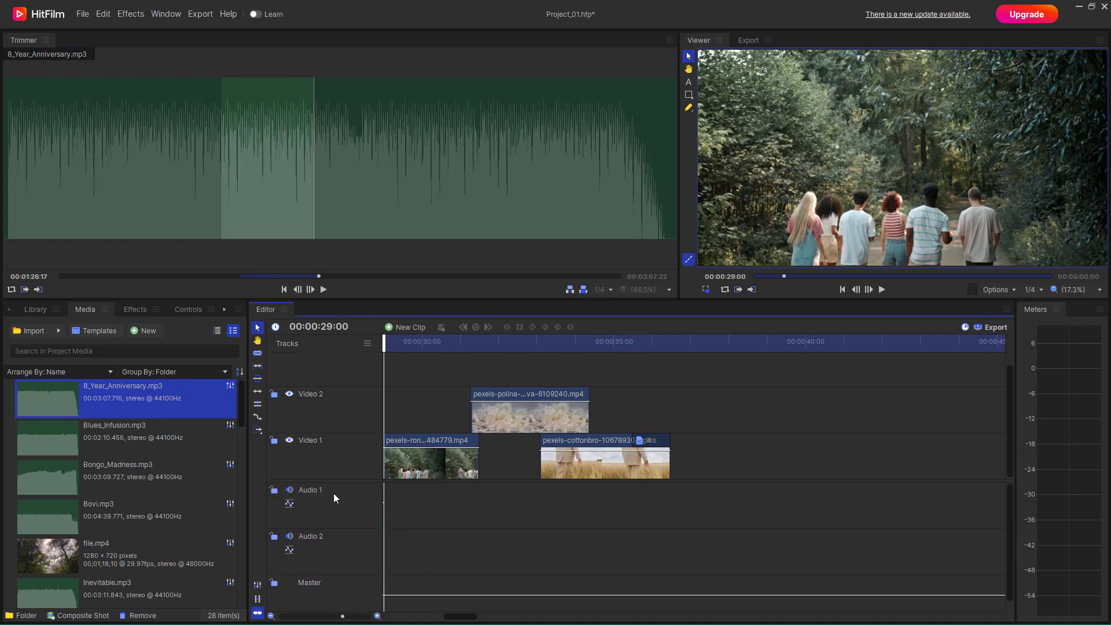
{"action": "scroll", "coordinate": [353, 500], "scroll_direction": "up", "scroll_amount": 3}
Step: Drag the trimmed anniversary section onto Audio 1 and align it beneath the video clips
{"action": "left_click_drag", "start_coordinate": [508, 496], "coordinate": [591, 471]}
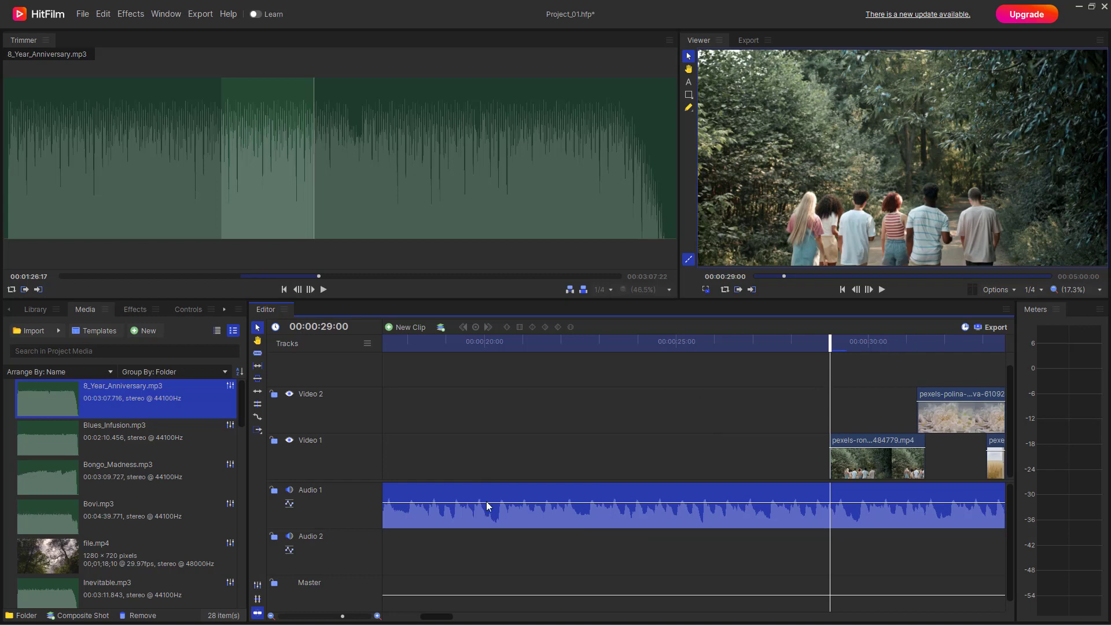
{"action": "left_click_drag", "start_coordinate": [343, 618], "coordinate": [326, 617]}
{"action": "left_click_drag", "start_coordinate": [514, 501], "coordinate": [577, 499]}
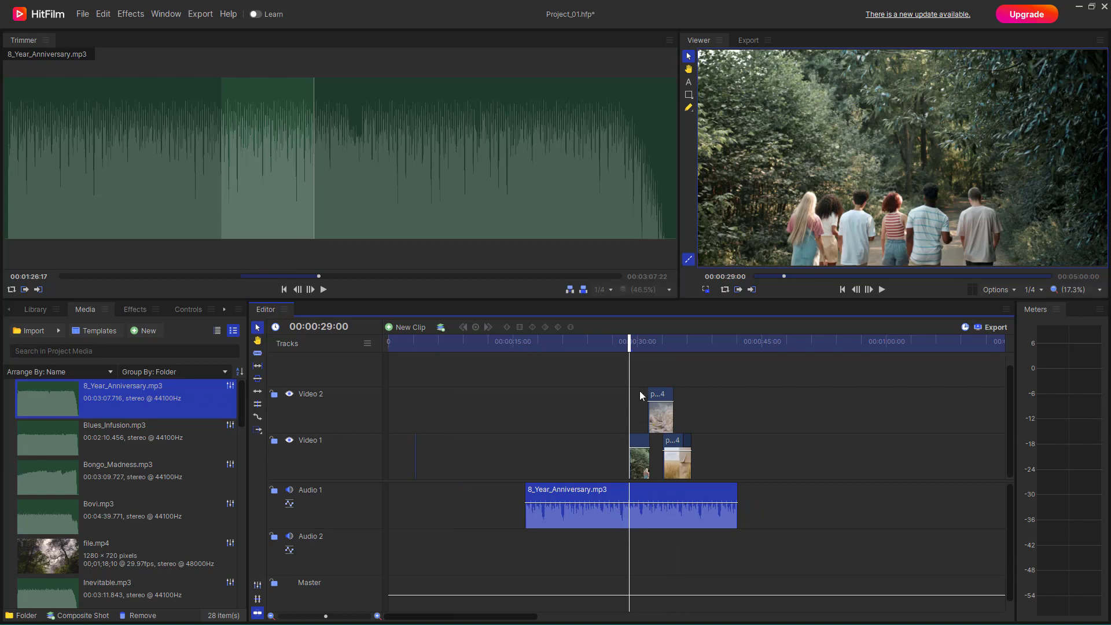
Step: Re-trim the Audio 1 music clip to in 00:01:25:27, out 00:01:35:00, starting it earlier
{"action": "double_click", "coordinate": [666, 497]}
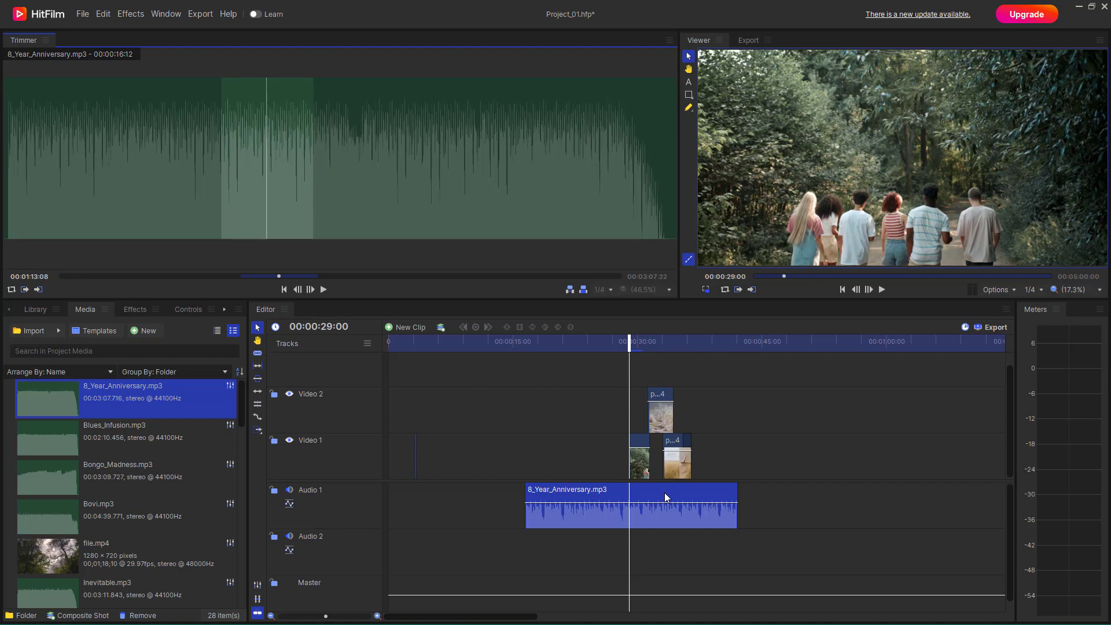
{"action": "left_click", "coordinate": [344, 277]}
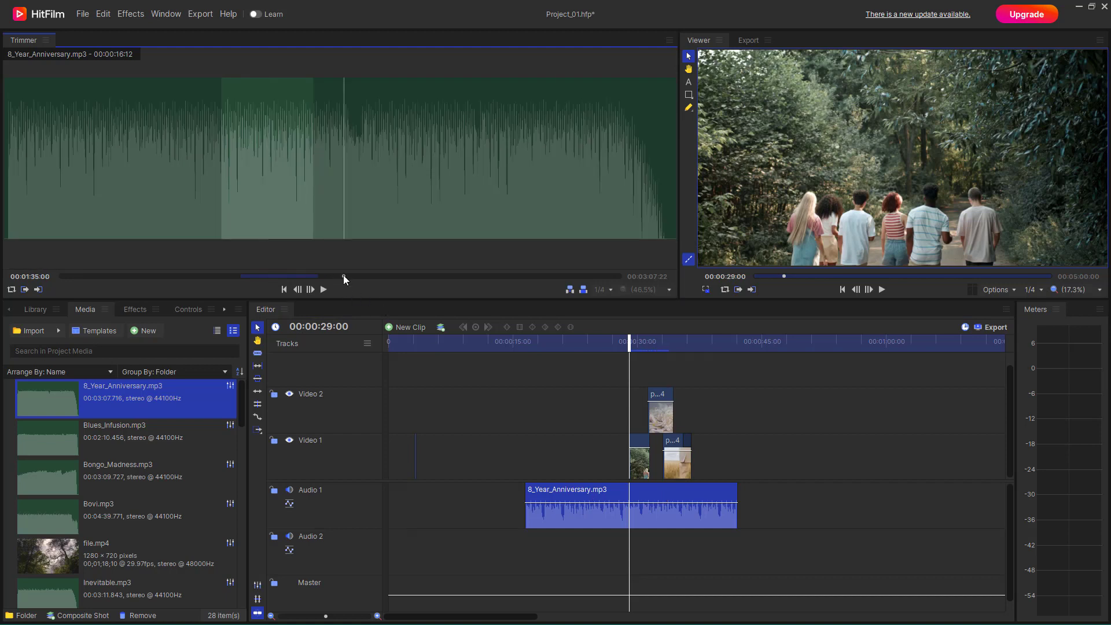
{"action": "key", "text": "o"}
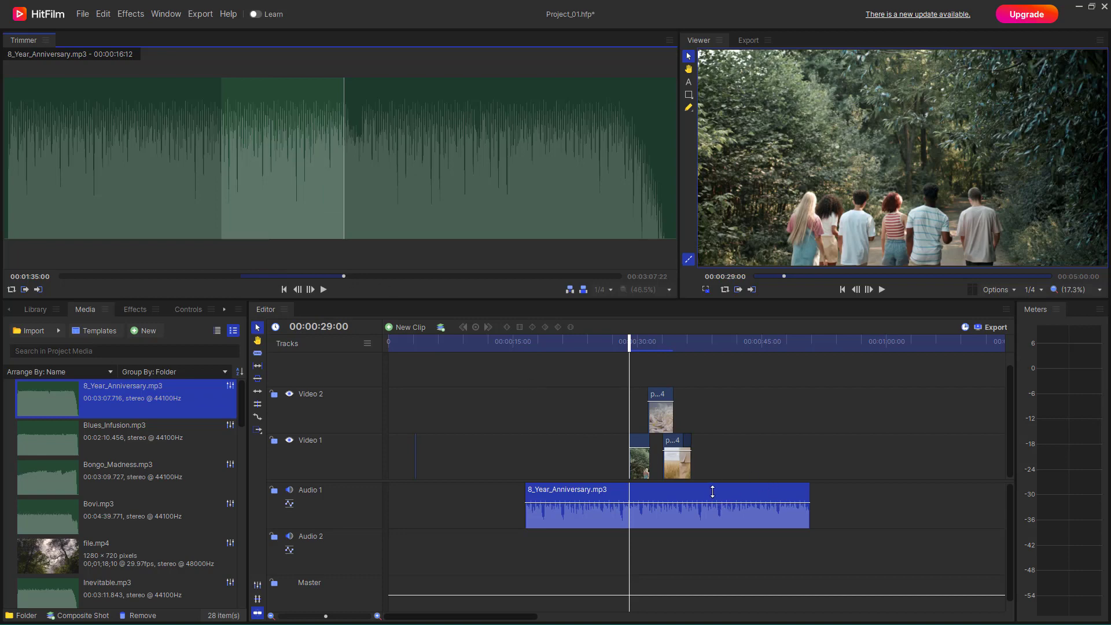
{"action": "left_click", "coordinate": [316, 277]}
{"action": "key", "text": "i"}
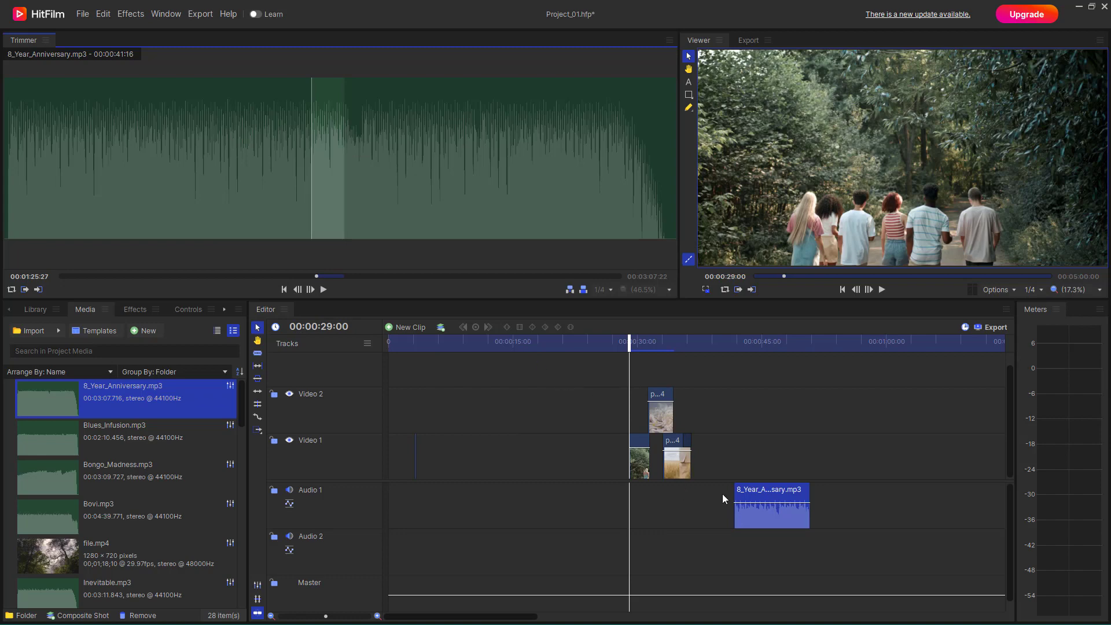
{"action": "left_click_drag", "start_coordinate": [729, 495], "coordinate": [578, 495]}
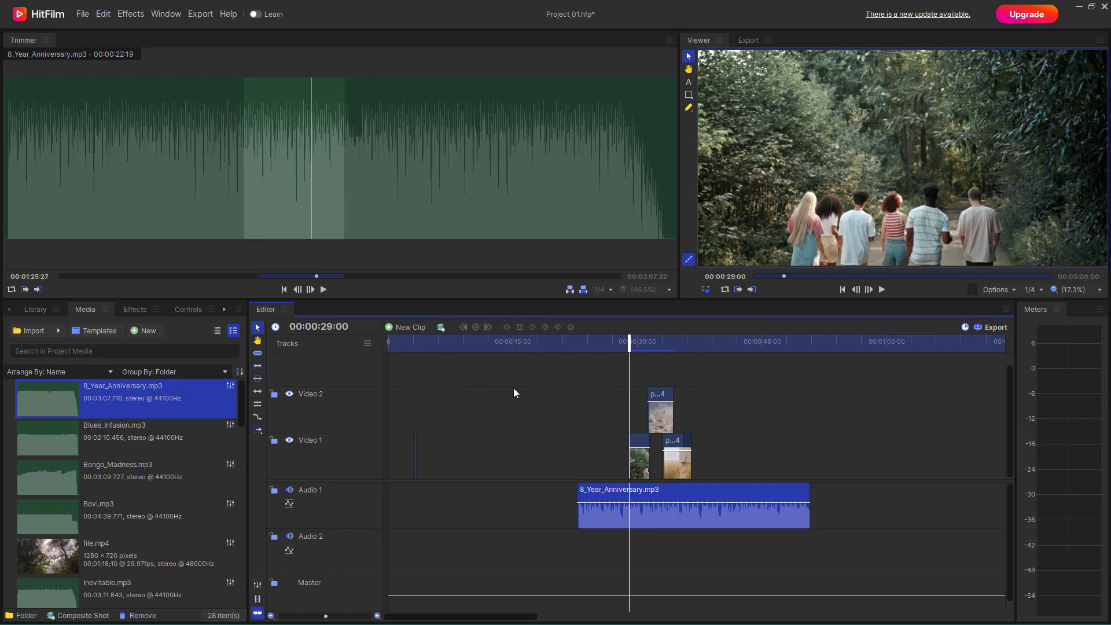
Step: Mark Bongo_Madness.mp3 from 00:01:23:26 to 00:01:37:24 and insert it on Audio 1 at the playhead
{"action": "left_click", "coordinate": [52, 476]}
{"action": "left_click", "coordinate": [308, 277]}
{"action": "key", "text": "i"}
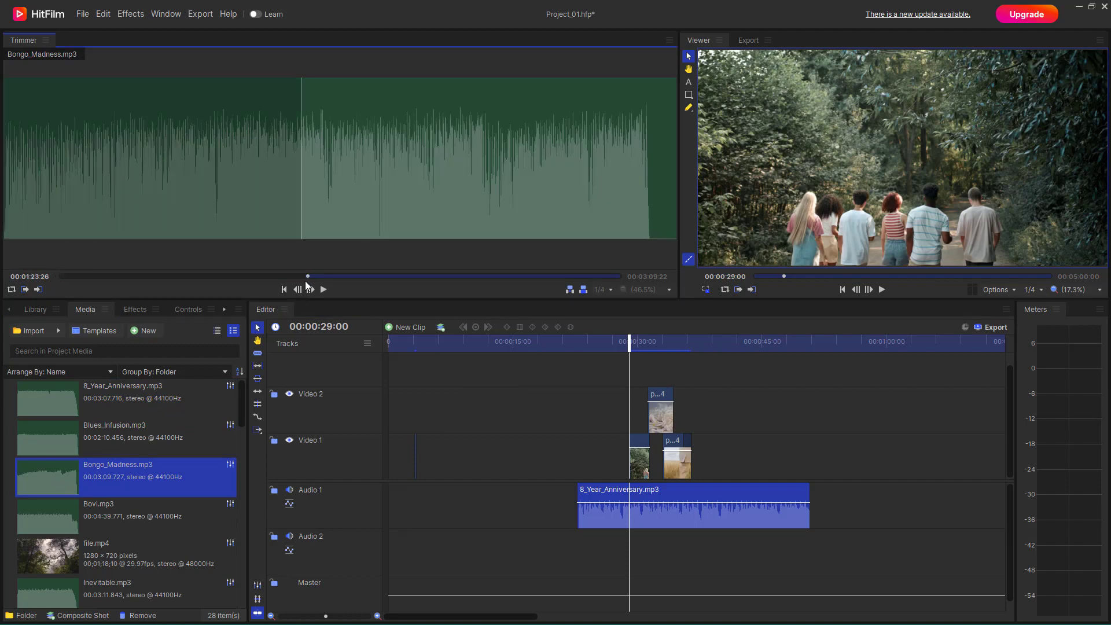
{"action": "left_click", "coordinate": [349, 276]}
{"action": "key", "text": "o"}
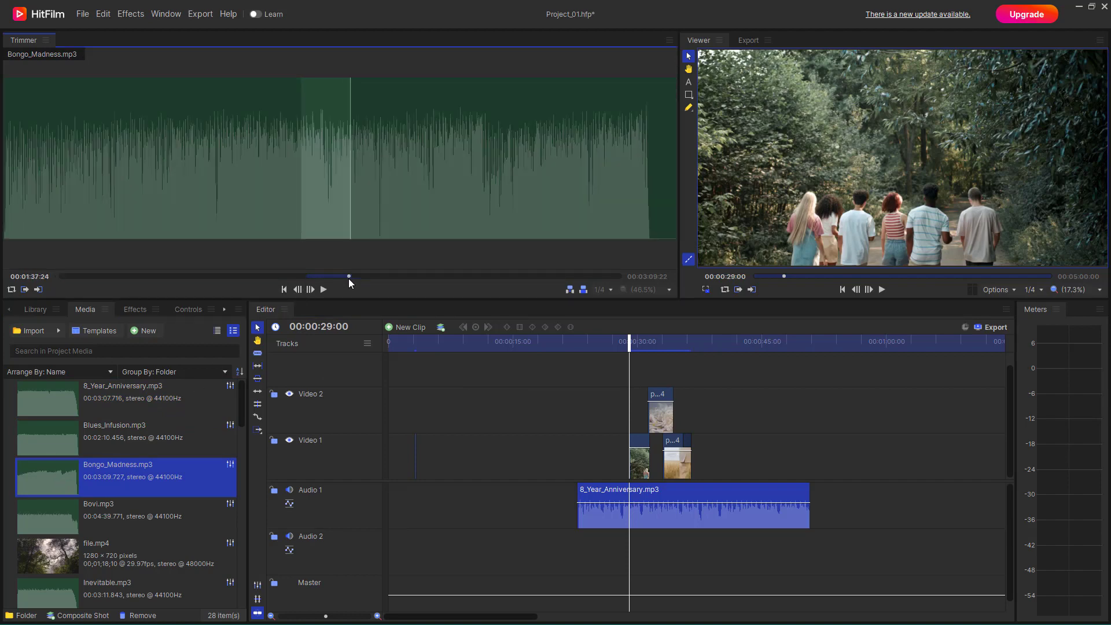
{"action": "left_click", "coordinate": [573, 290]}
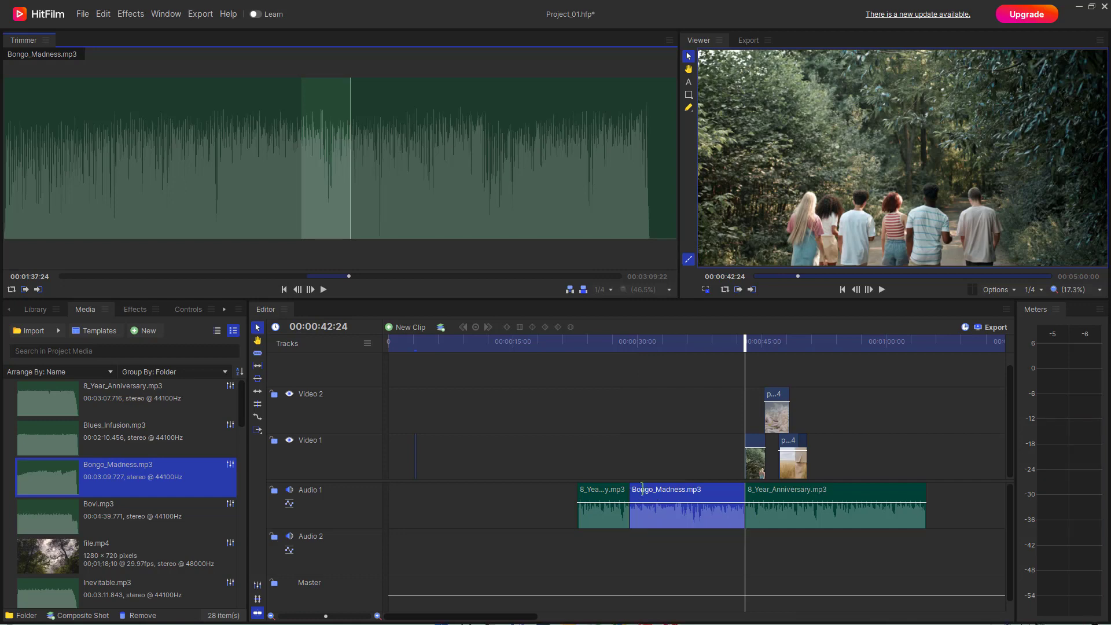
Step: Overlay a second Bongo_Madness section at 00:00:42:24 and preview the transition from about 00:00:28
{"action": "left_click", "coordinate": [584, 290]}
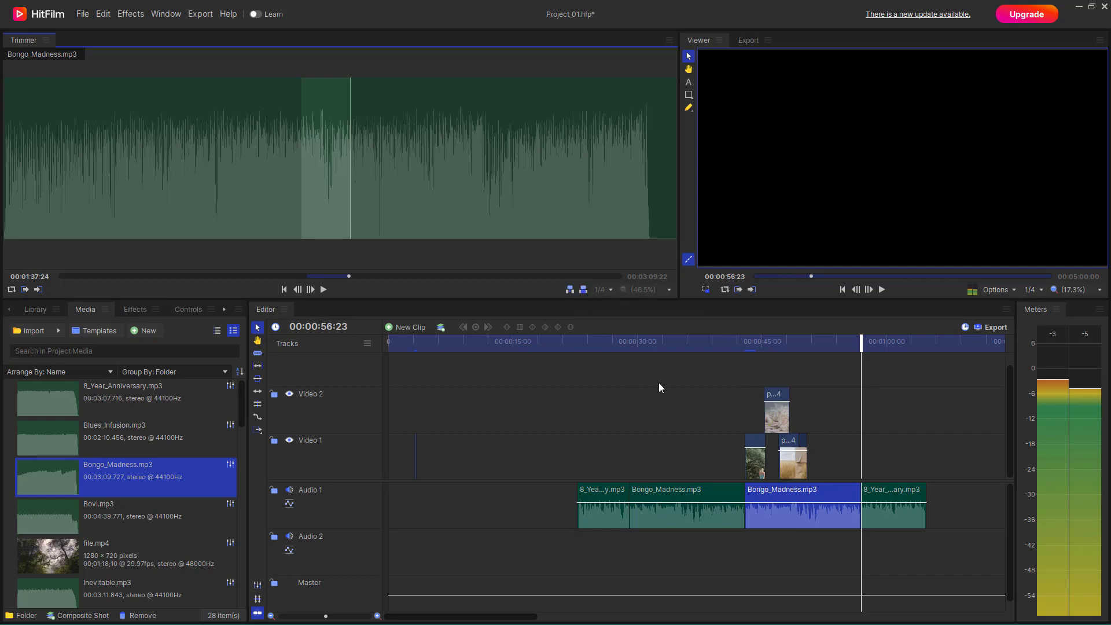
{"action": "left_click", "coordinate": [628, 345]}
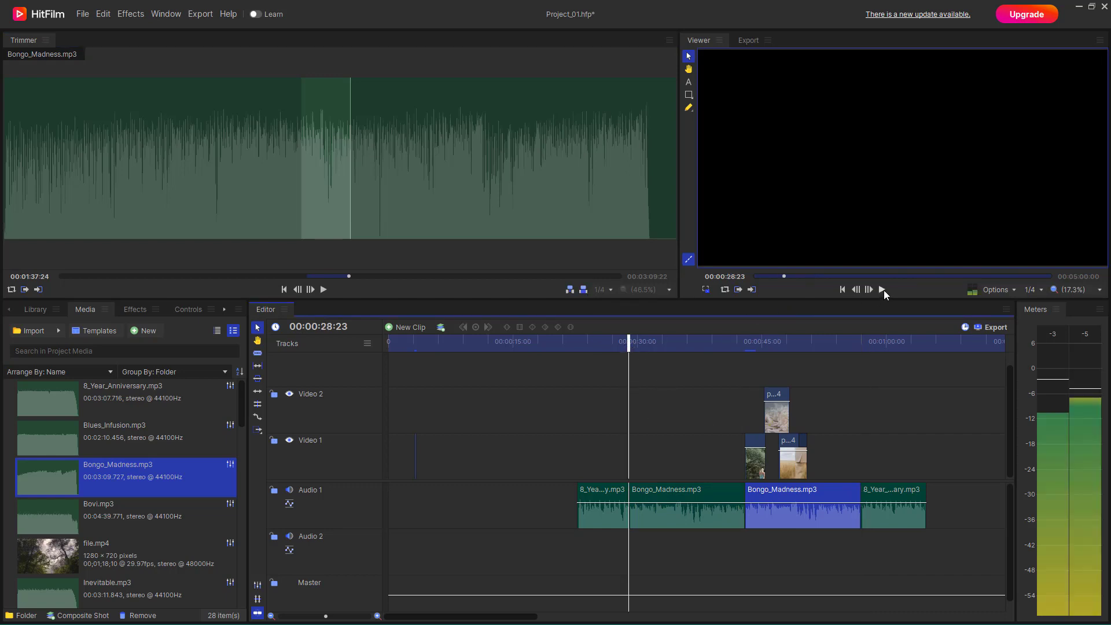
{"action": "left_click", "coordinate": [883, 287]}
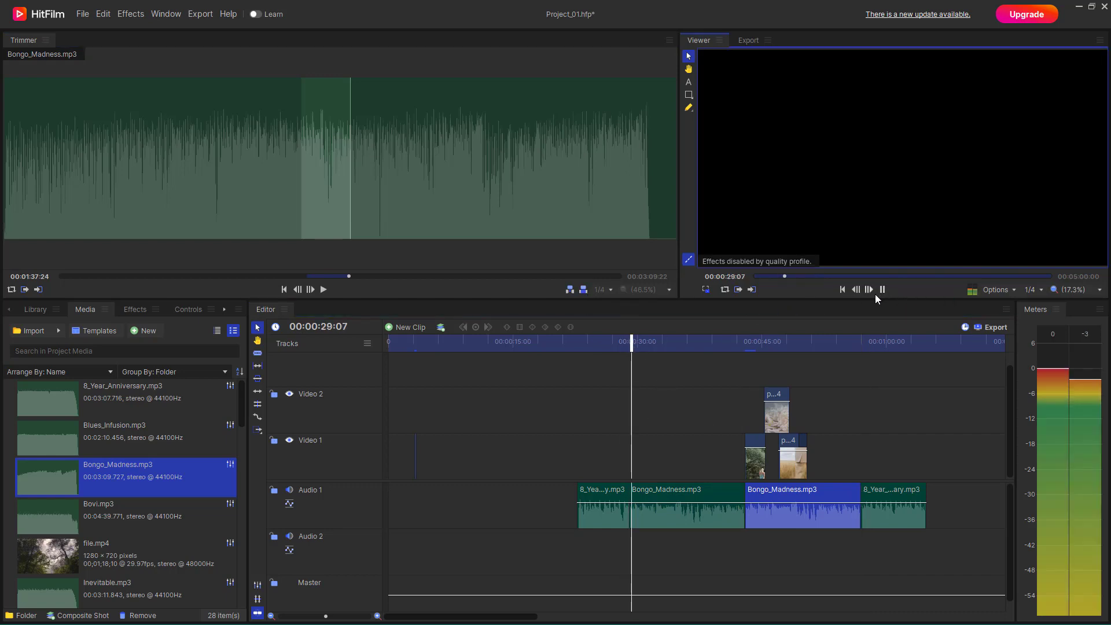
{"action": "left_click", "coordinate": [882, 290]}
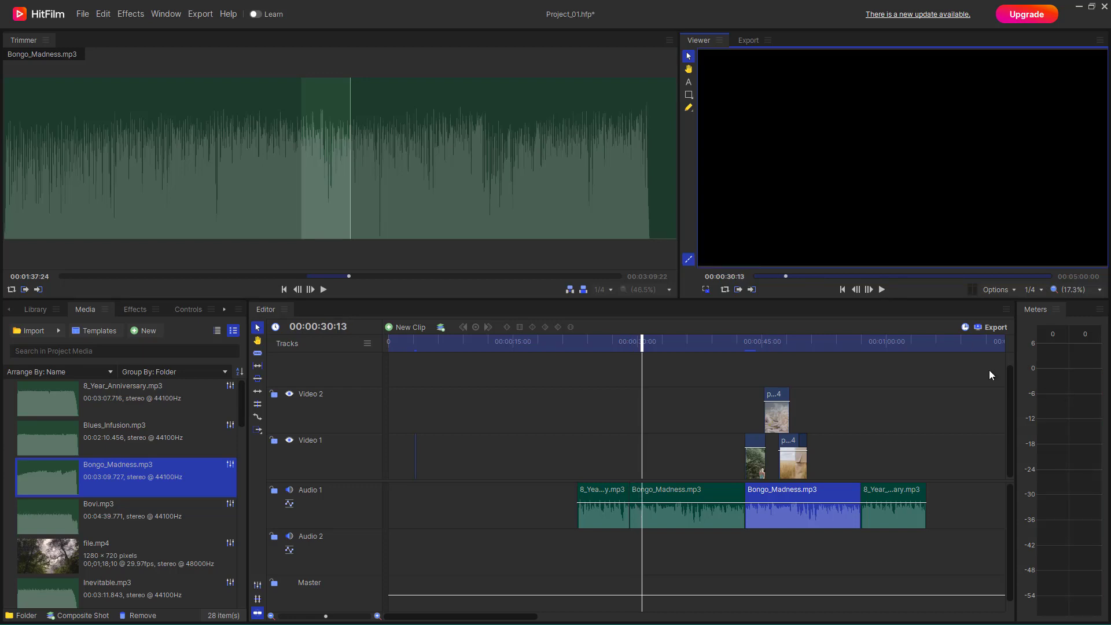
{"action": "left_click", "coordinate": [881, 290]}
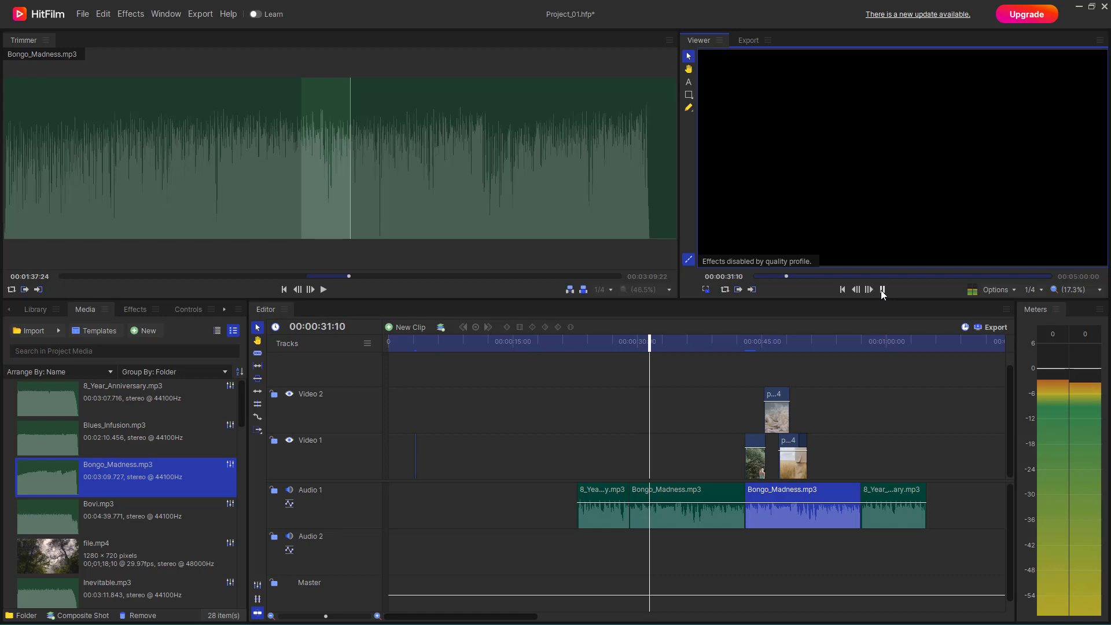
{"action": "left_click", "coordinate": [881, 290]}
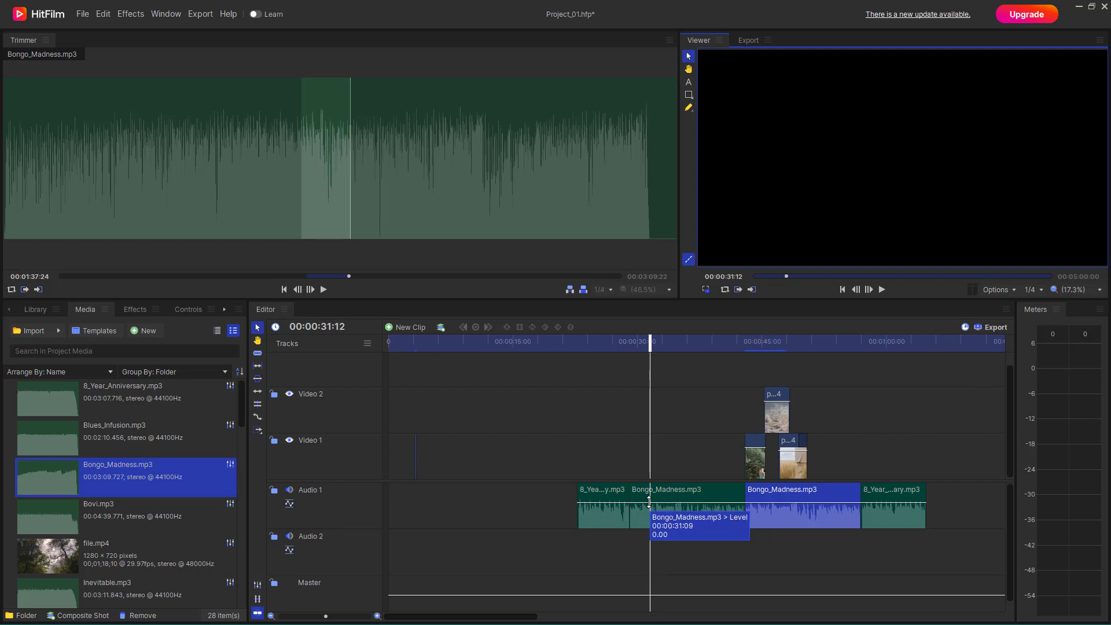
Step: Drop the Bongo_Madness clip levels to -6.67 and -17.33, then play back to check the mix
{"action": "left_click", "coordinate": [614, 505]}
{"action": "left_click_drag", "start_coordinate": [615, 506], "coordinate": [665, 507]}
{"action": "left_click_drag", "start_coordinate": [819, 503], "coordinate": [879, 508]}
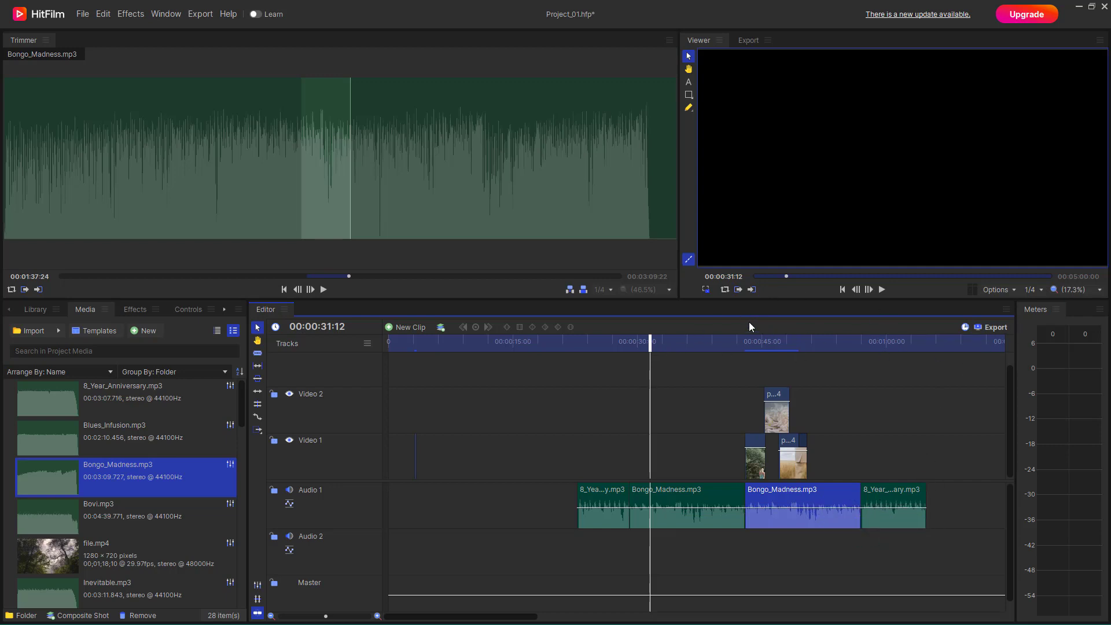
{"action": "key", "text": "space"}
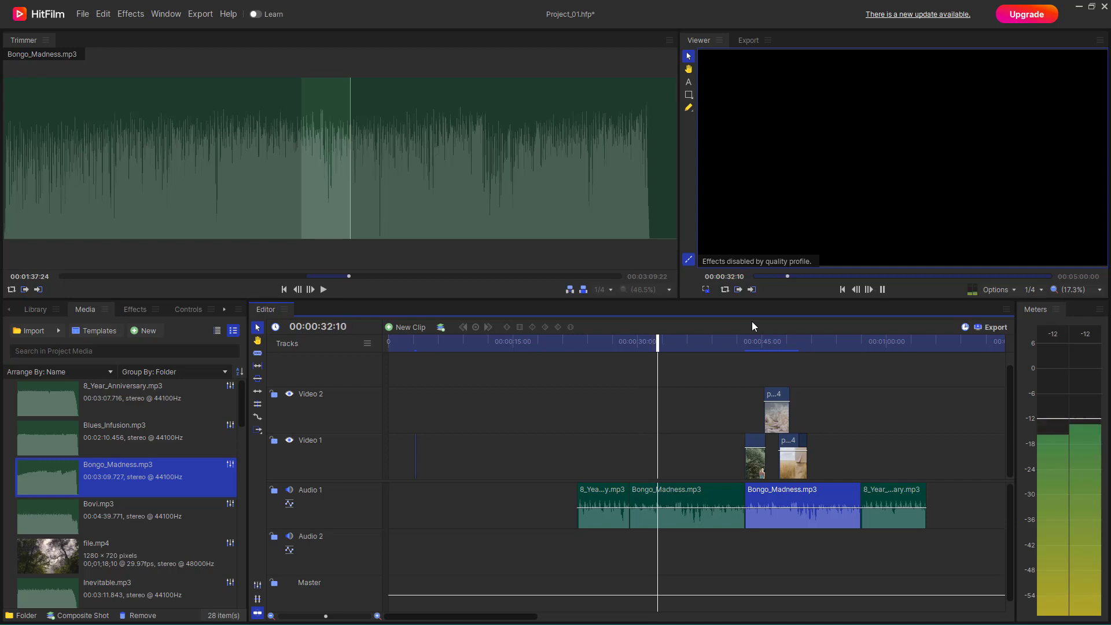
{"action": "key", "text": "space"}
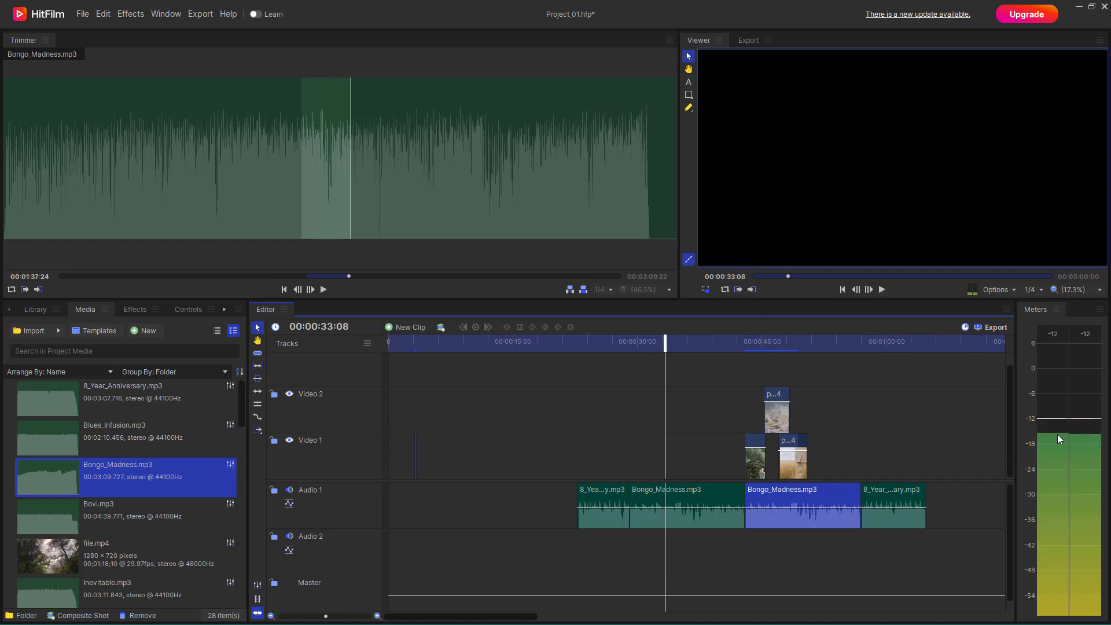